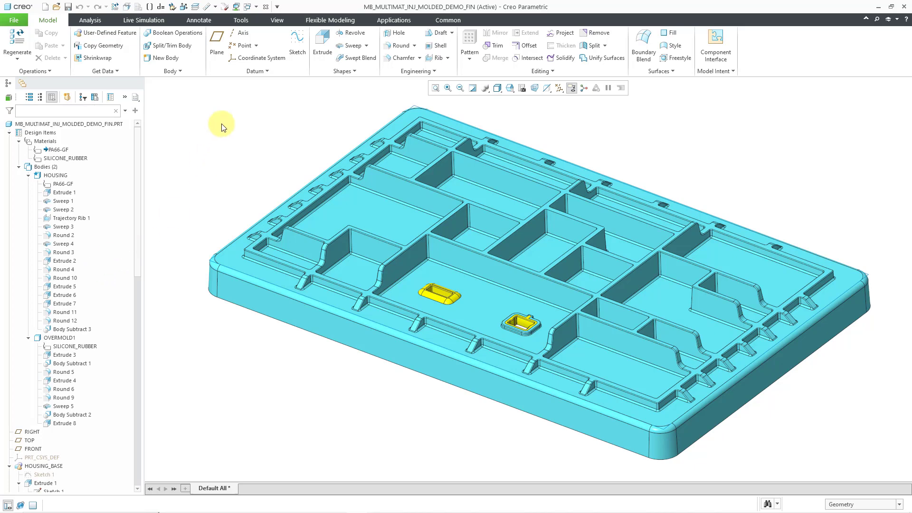
- Switch to the 297-M-CS.ASM window and collapse the expanded part branch in the model tree
{"action": "left_click", "coordinate": [255, 7]}
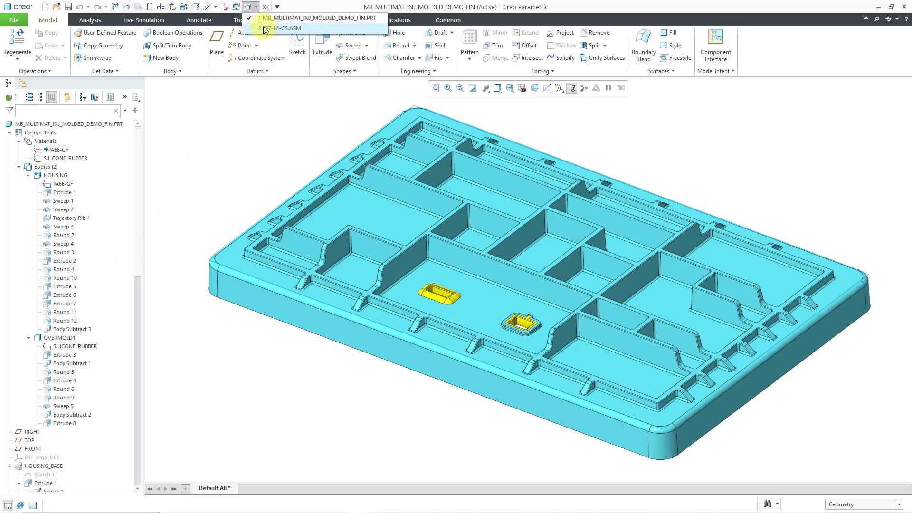
{"action": "left_click", "coordinate": [268, 28]}
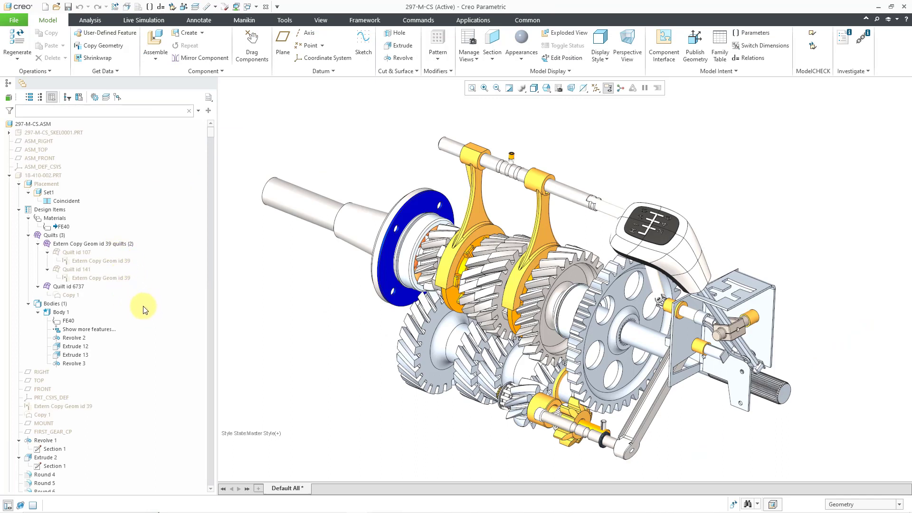
{"action": "left_click", "coordinate": [9, 175]}
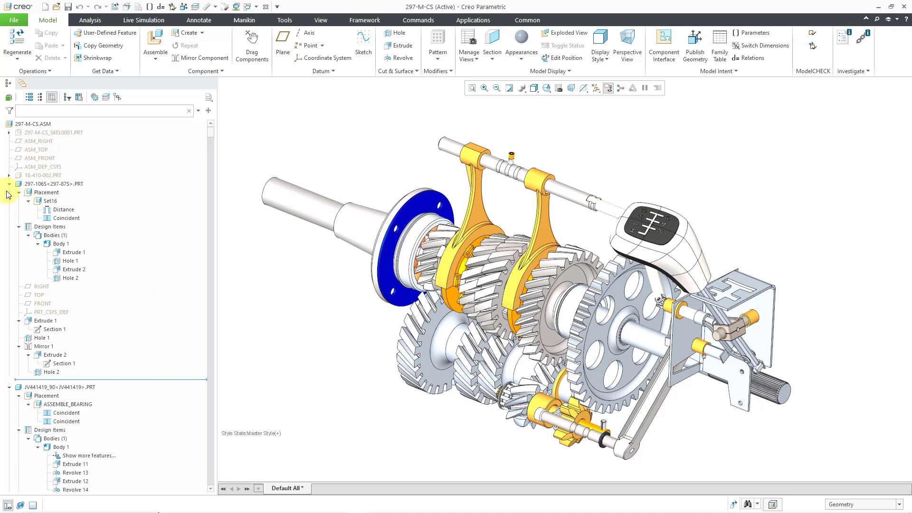
- Expand and collapse the JV441419_90 branch, then scroll down through the tree's connecting lines
{"action": "left_click", "coordinate": [9, 192]}
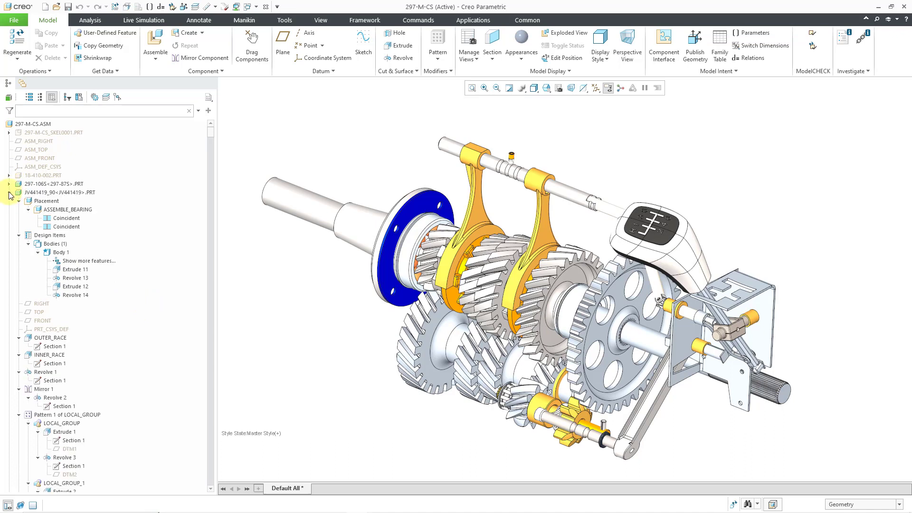
{"action": "left_click", "coordinate": [9, 192]}
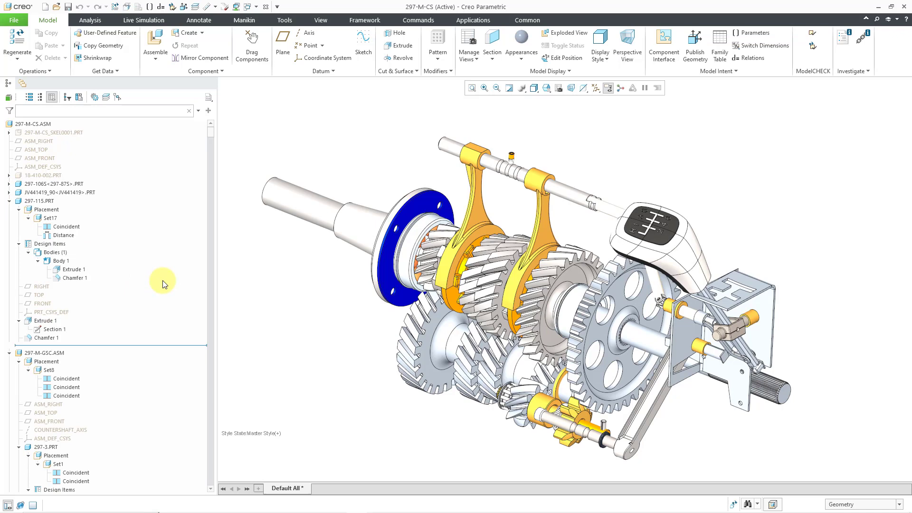
{"action": "scroll", "coordinate": [163, 280], "scroll_direction": "down", "scroll_amount": 3}
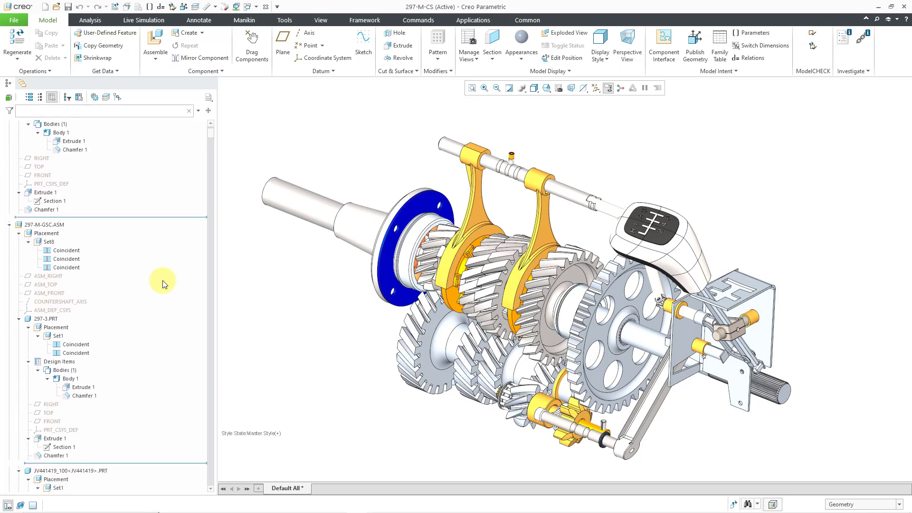
{"action": "scroll", "coordinate": [162, 280], "scroll_direction": "down", "scroll_amount": 3}
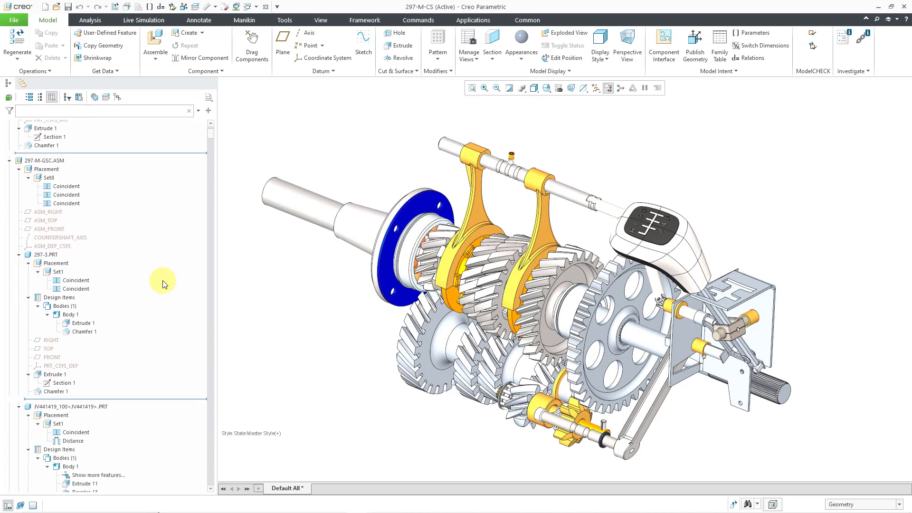
{"action": "scroll", "coordinate": [162, 284], "scroll_direction": "down", "scroll_amount": 4}
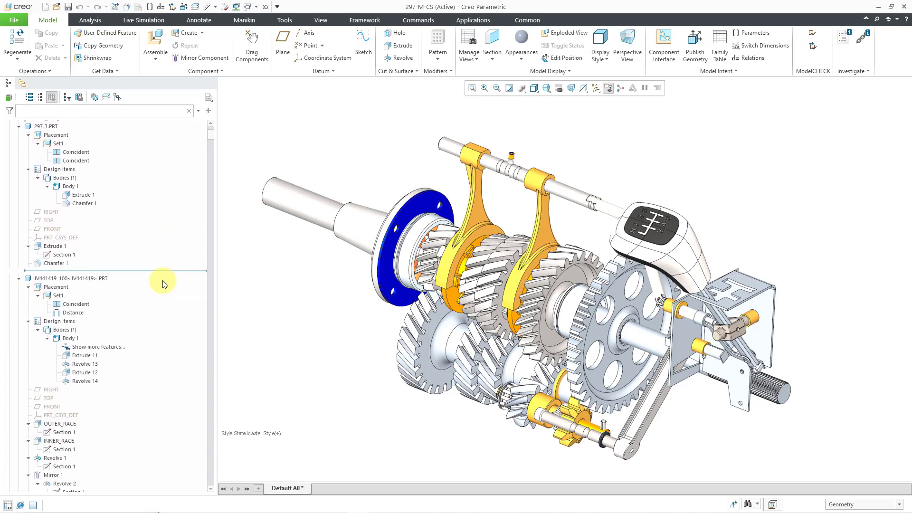
{"action": "scroll", "coordinate": [162, 283], "scroll_direction": "down", "scroll_amount": 10}
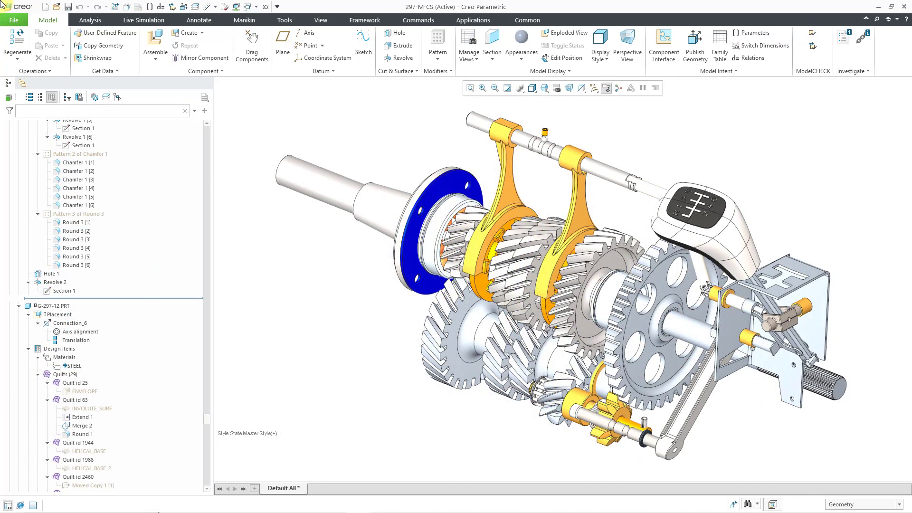
{"action": "left_click", "coordinate": [14, 20]}
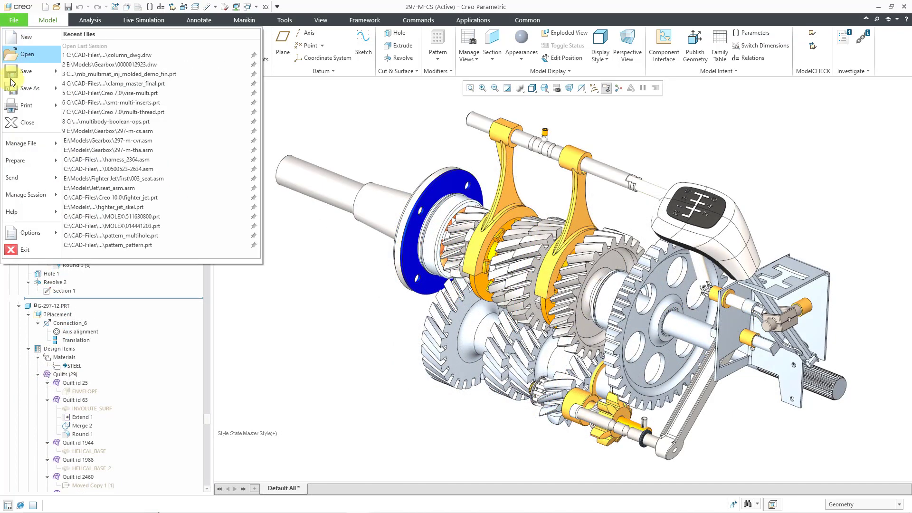
{"action": "mouse_move", "coordinate": [28, 232]}
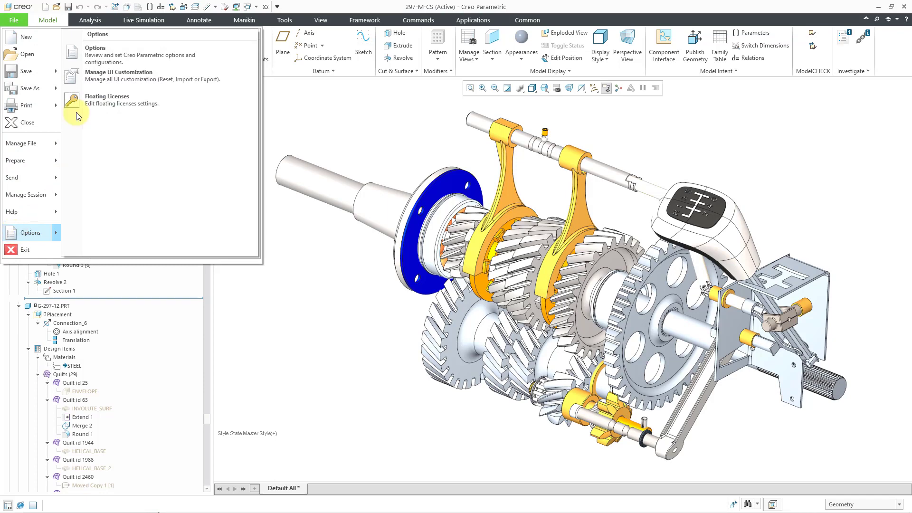
{"action": "left_click", "coordinate": [80, 51]}
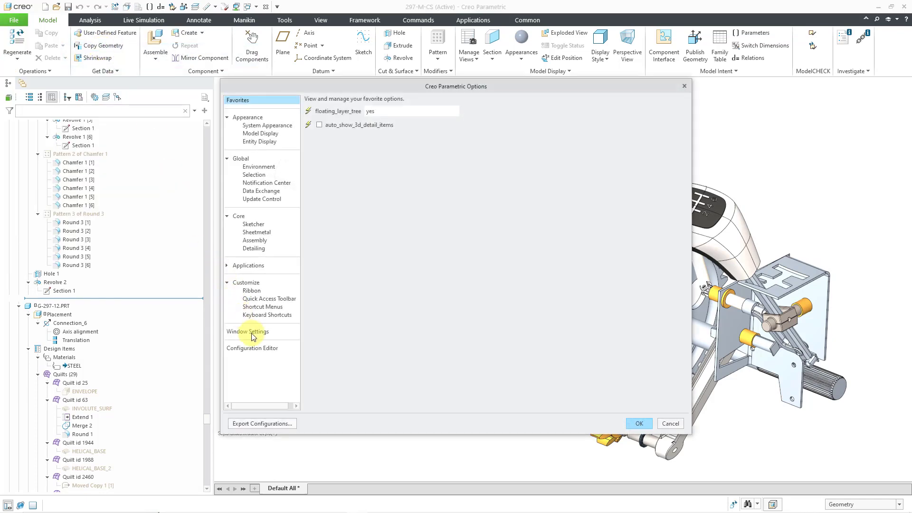
{"action": "left_click", "coordinate": [253, 332]}
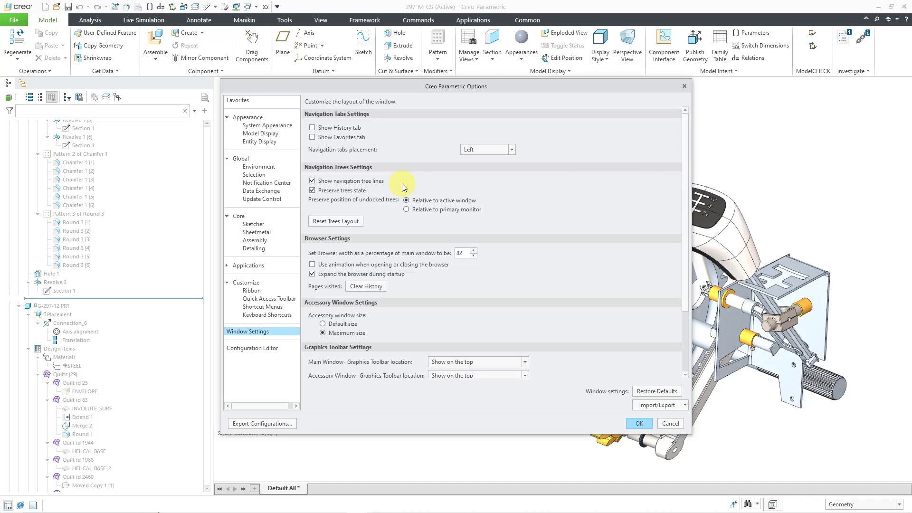
{"action": "left_click", "coordinate": [639, 423]}
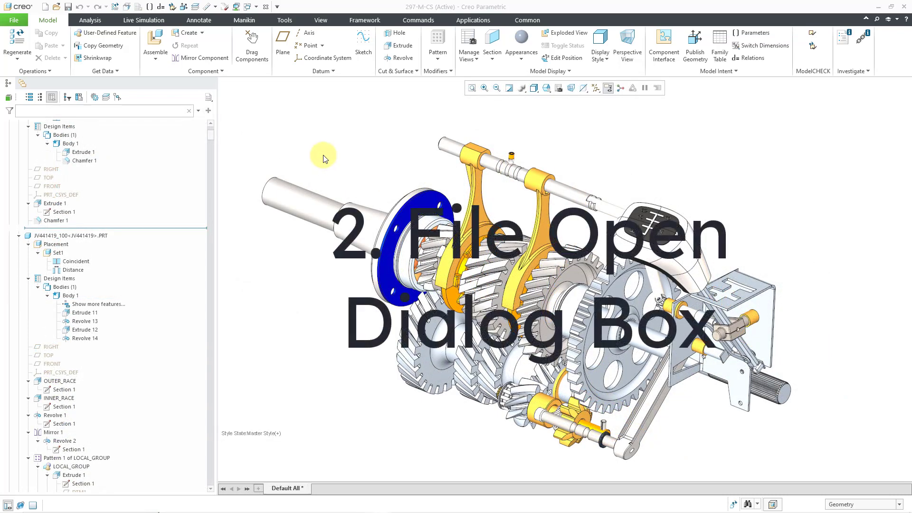
- Show the Gearbox folder in File Open's Details view with size, date and type columns, and widen the dialog
{"action": "left_click", "coordinate": [57, 8]}
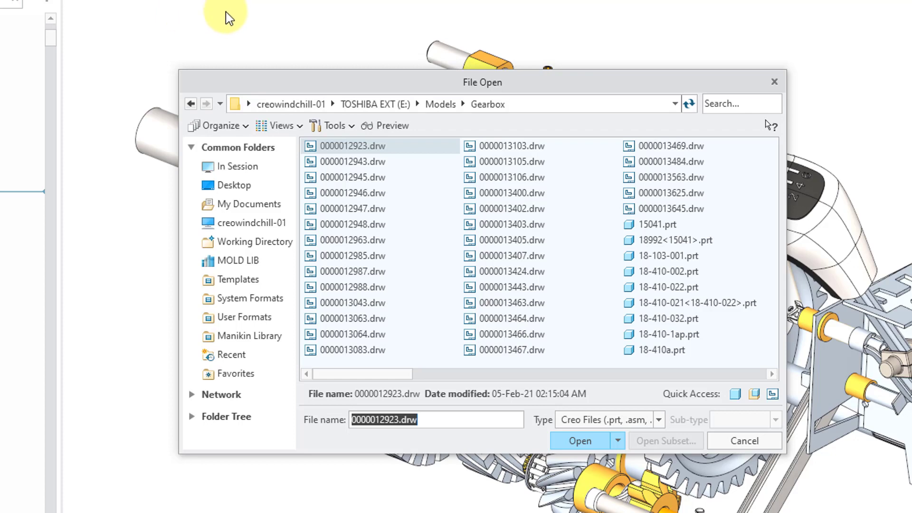
{"action": "left_click", "coordinate": [292, 128]}
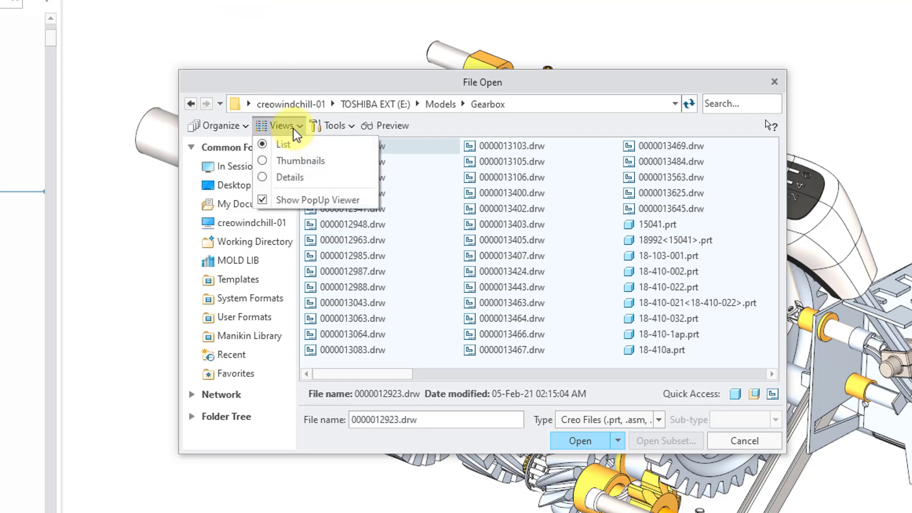
{"action": "left_click", "coordinate": [301, 180]}
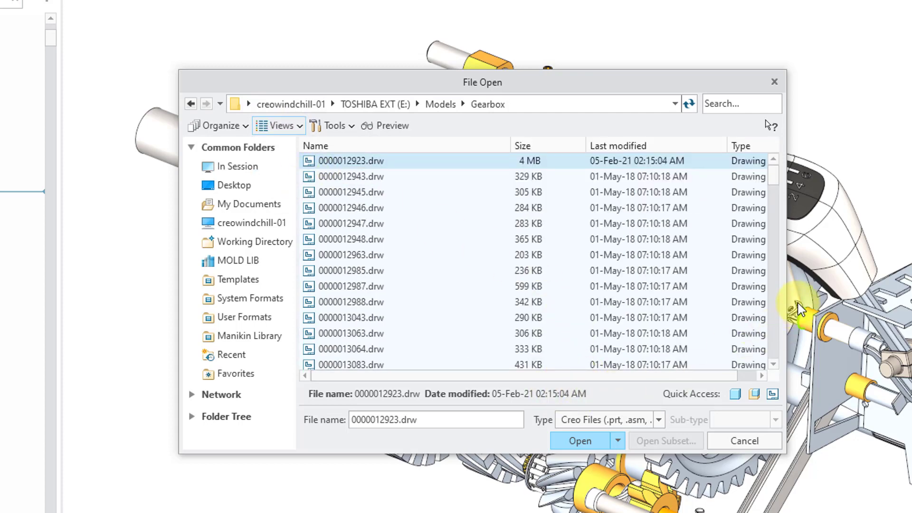
{"action": "left_click_drag", "start_coordinate": [789, 300], "coordinate": [862, 301]}
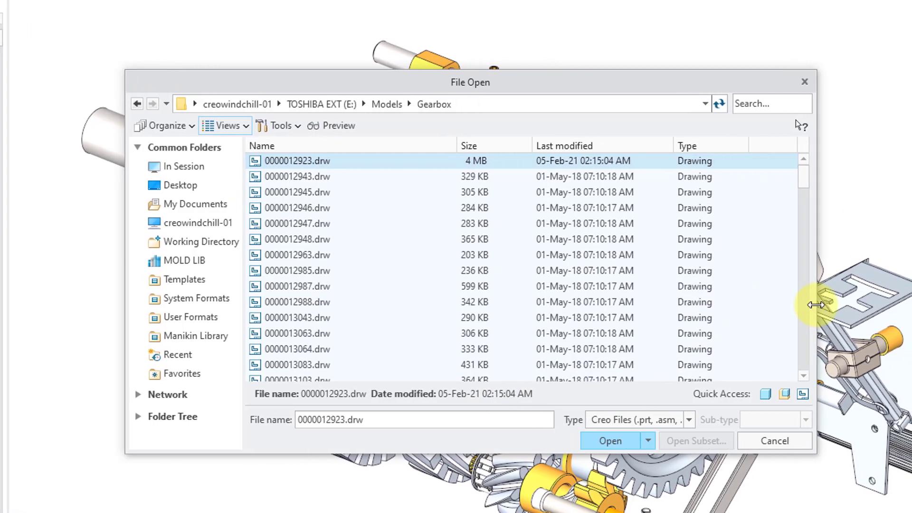
{"action": "mouse_move", "coordinate": [803, 175]}
{"action": "left_mouse_down"}
{"action": "mouse_move", "coordinate": [801, 315]}
{"action": "mouse_move", "coordinate": [812, 171]}
{"action": "mouse_move", "coordinate": [811, 187]}
{"action": "left_mouse_up"}
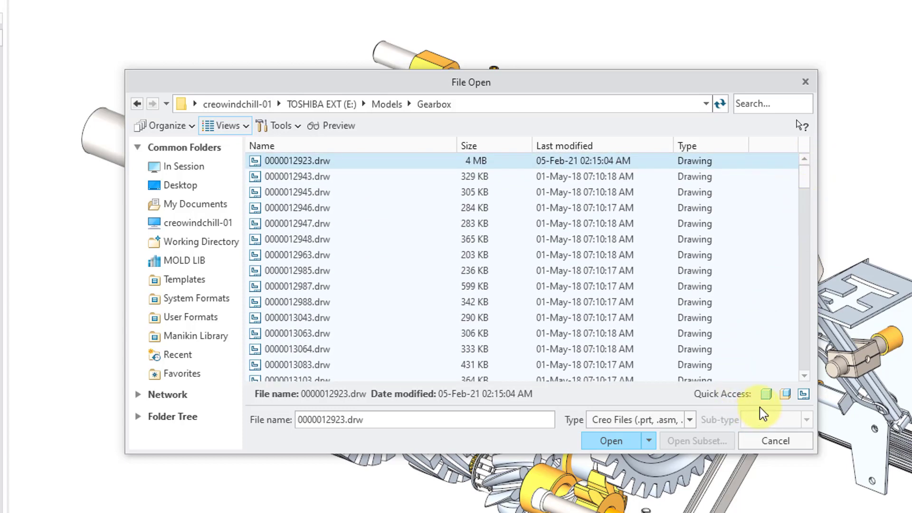
{"action": "left_click", "coordinate": [785, 393]}
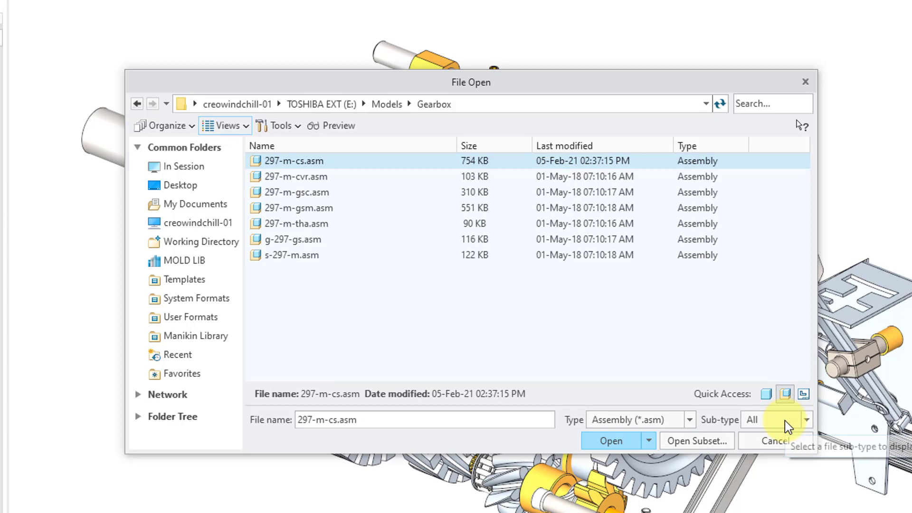
{"action": "left_click", "coordinate": [767, 397]}
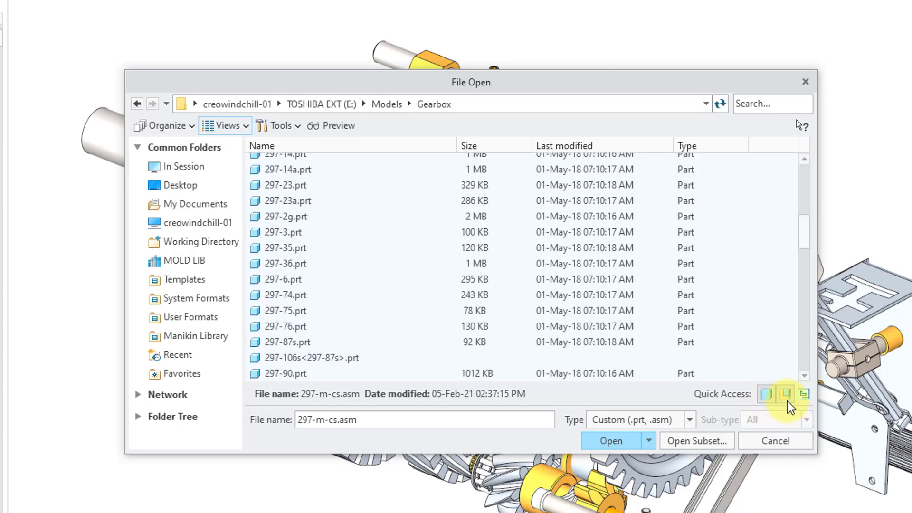
{"action": "left_click", "coordinate": [787, 400]}
{"action": "left_click", "coordinate": [802, 395]}
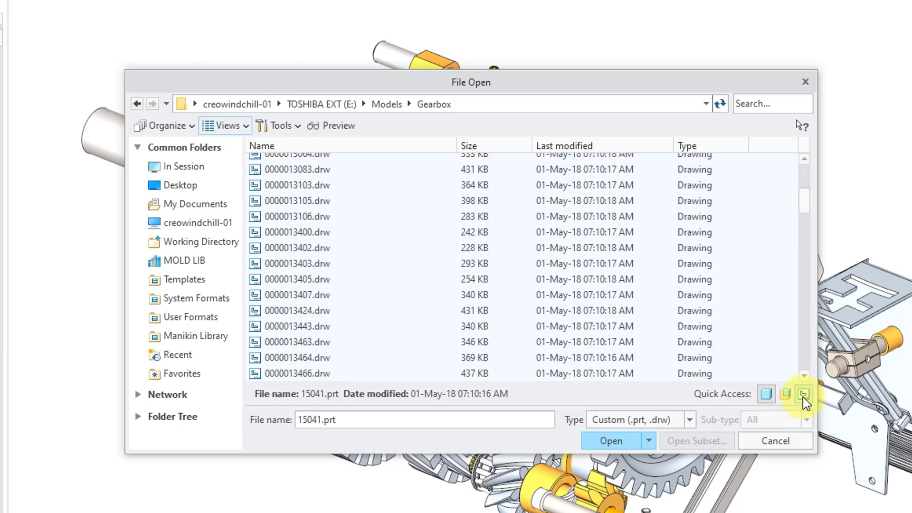
{"action": "left_click", "coordinate": [767, 396]}
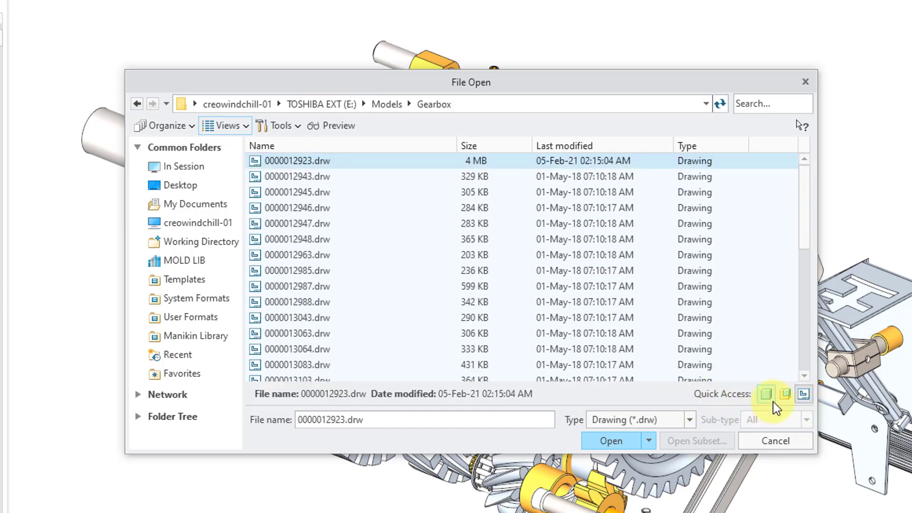
{"action": "left_click", "coordinate": [803, 394]}
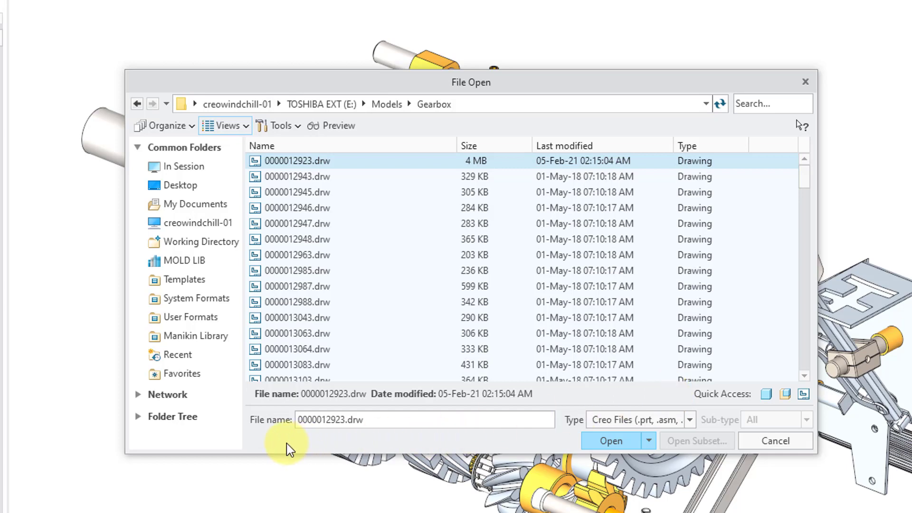
- Preview 00500523-2634.asm from the Recent folder, then cancel File Open without opening anything
{"action": "left_click", "coordinate": [201, 355]}
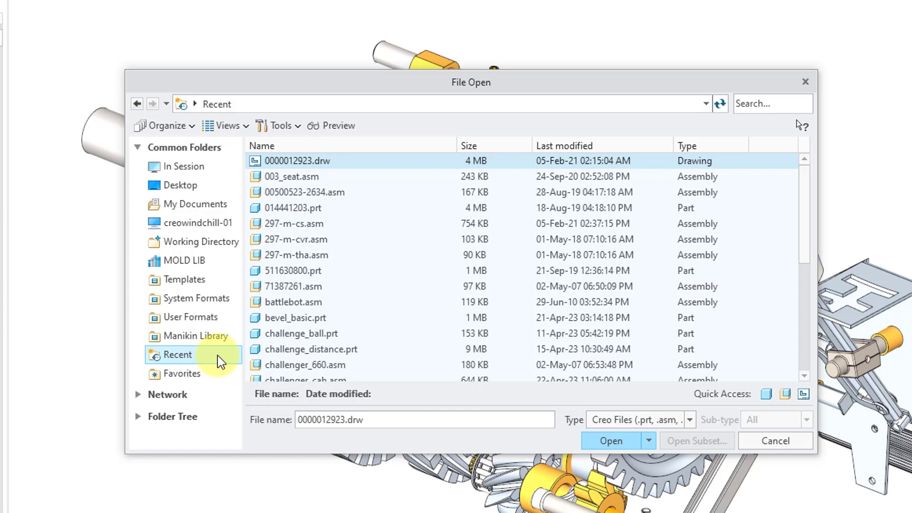
{"action": "left_click", "coordinate": [337, 193]}
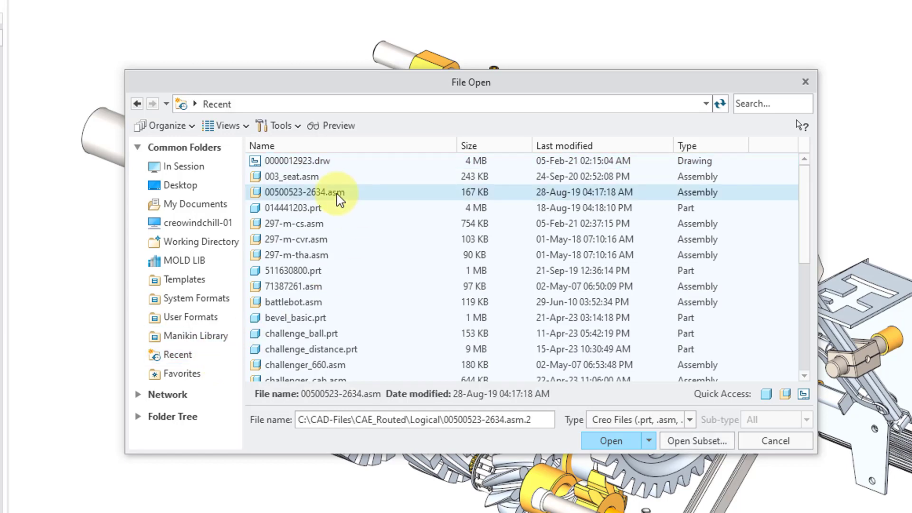
{"action": "left_click", "coordinate": [351, 126]}
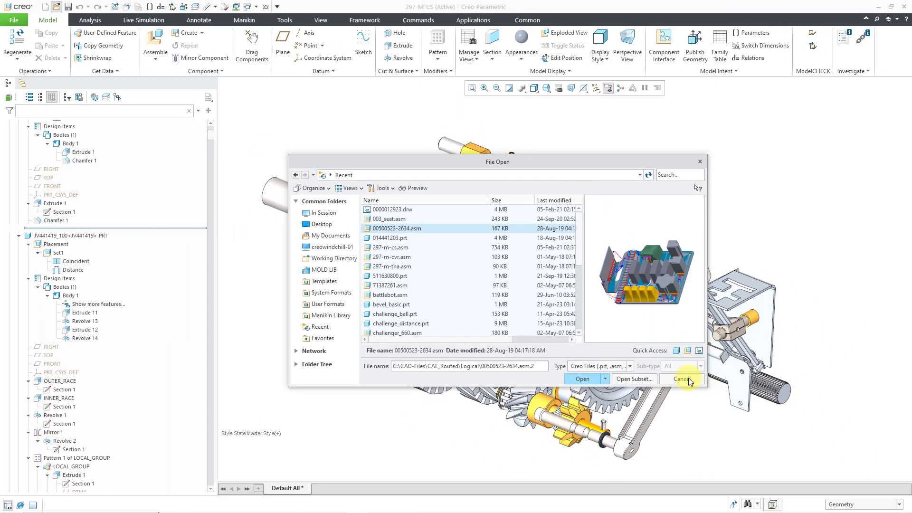
{"action": "left_click", "coordinate": [683, 379]}
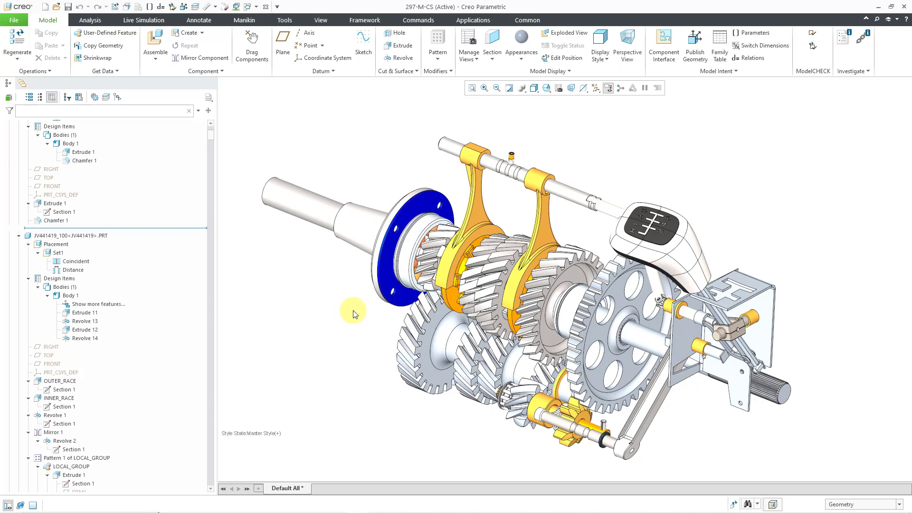
- Open column_dwg.drw from the working directory, filtering the list to drawing files
{"action": "left_click", "coordinate": [56, 6]}
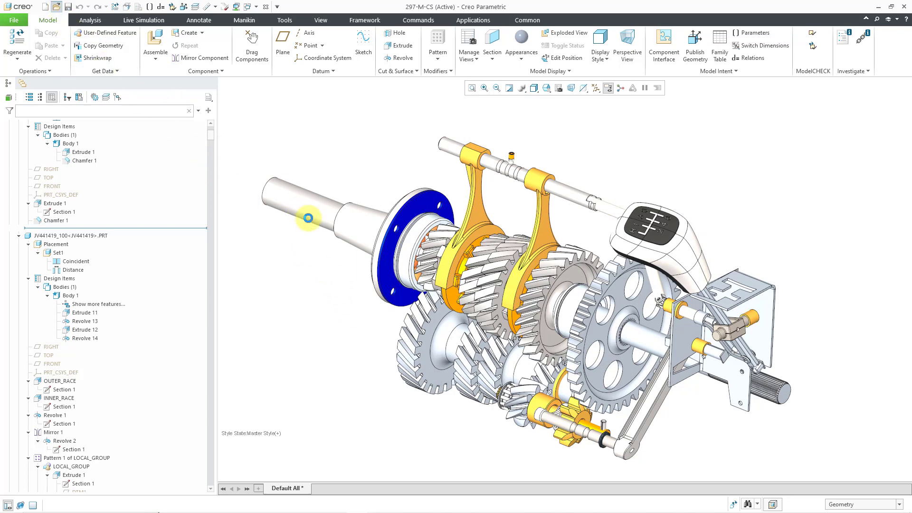
{"action": "left_click", "coordinate": [352, 259]}
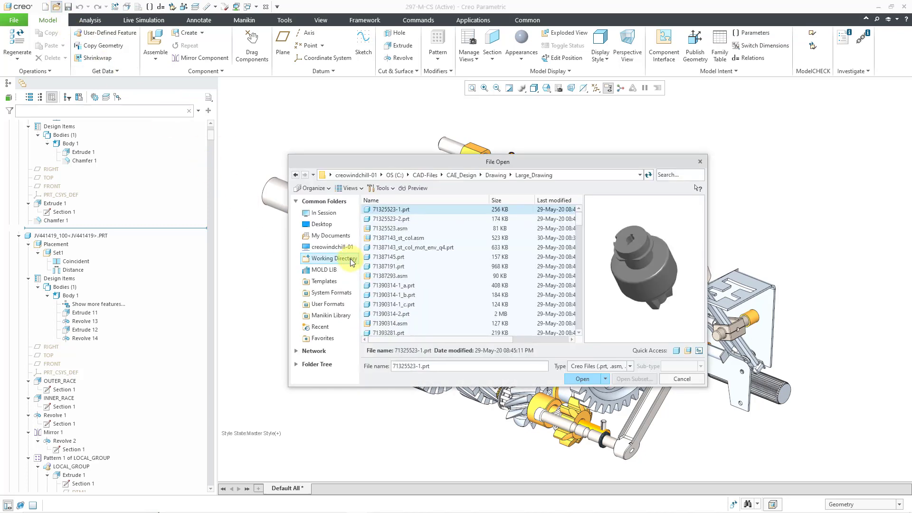
{"action": "left_click", "coordinate": [699, 352]}
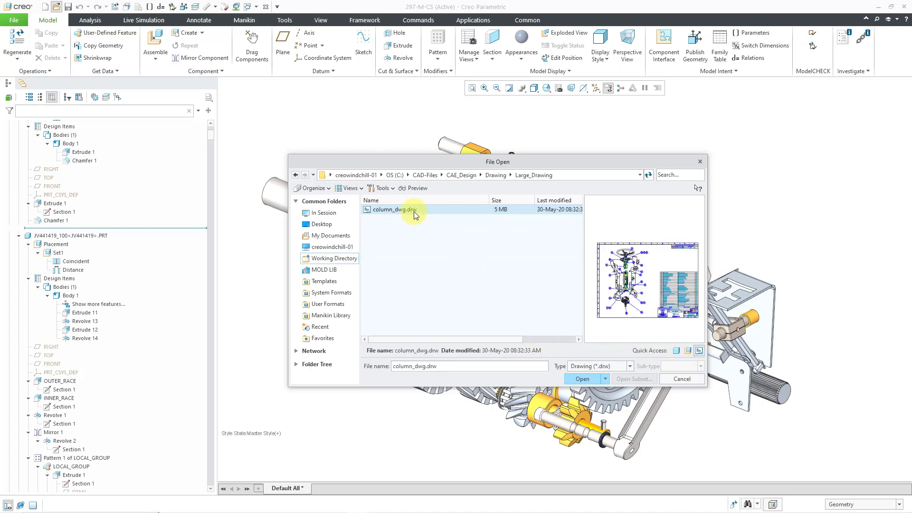
{"action": "left_click", "coordinate": [581, 379]}
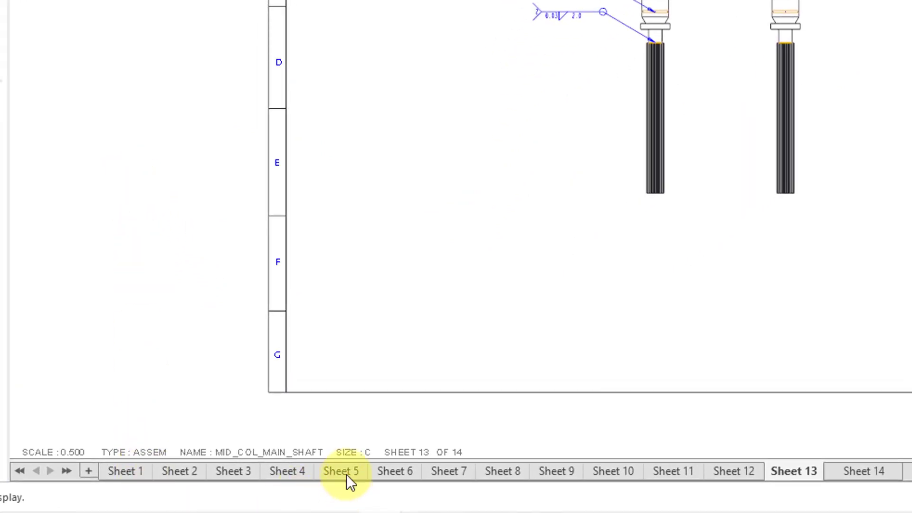
{"action": "mouse_move", "coordinate": [347, 473]}
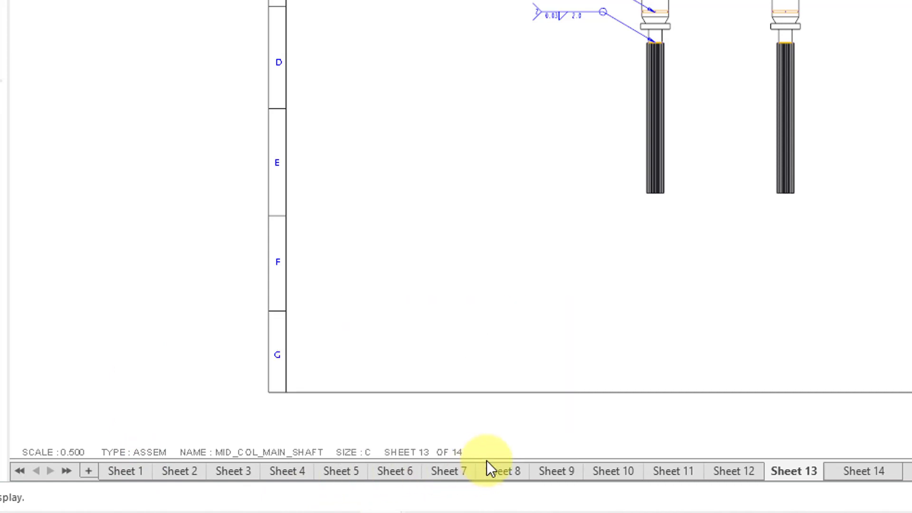
{"action": "mouse_move", "coordinate": [494, 468]}
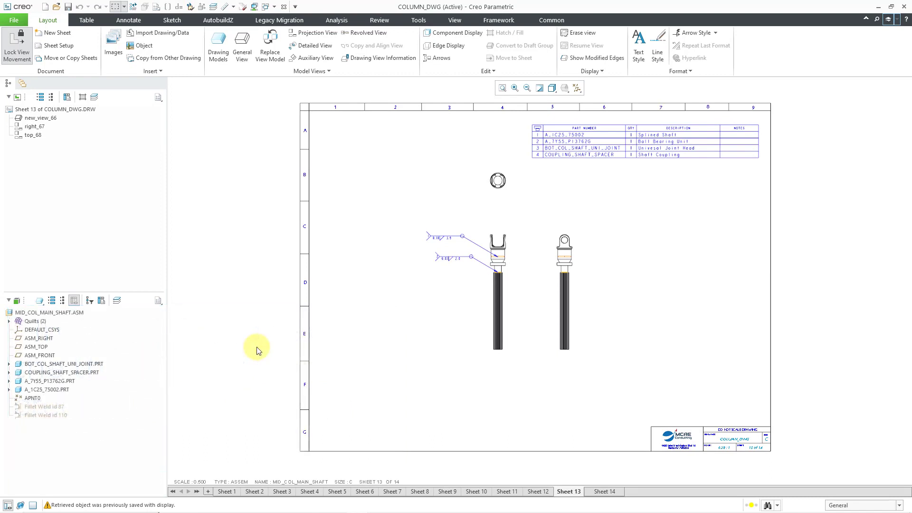
- Search the Configuration Editor options for 'thumbnails' to find create_drw_sheet_thumbnails and saving_model_thumbnails
{"action": "left_click", "coordinate": [15, 22]}
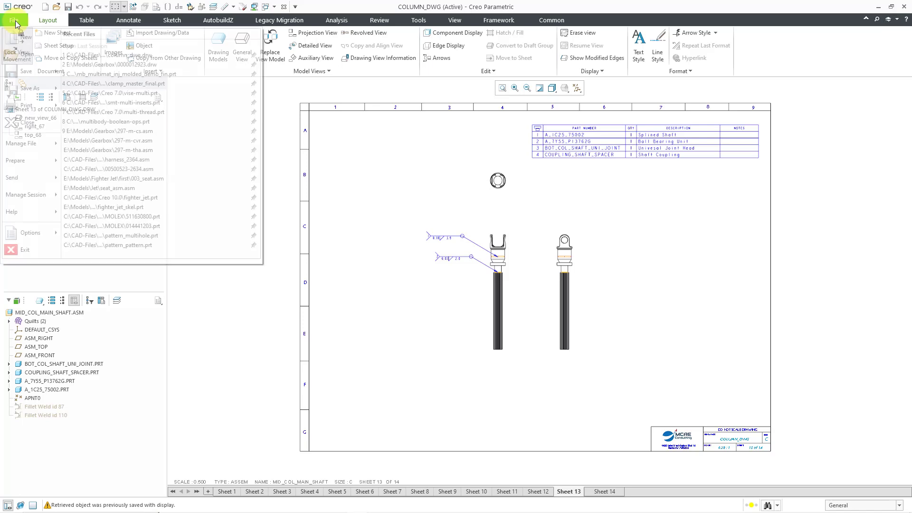
{"action": "left_click", "coordinate": [14, 236]}
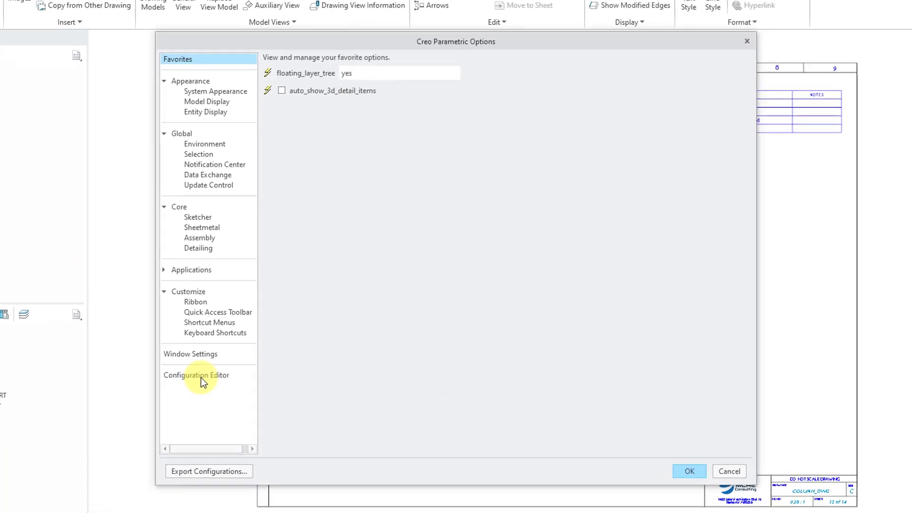
{"action": "left_click", "coordinate": [185, 384]}
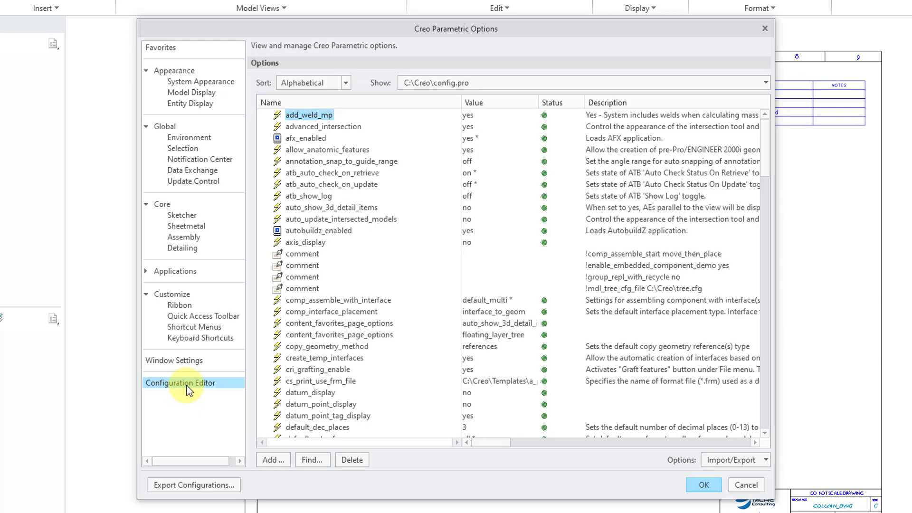
{"action": "left_click", "coordinate": [313, 459]}
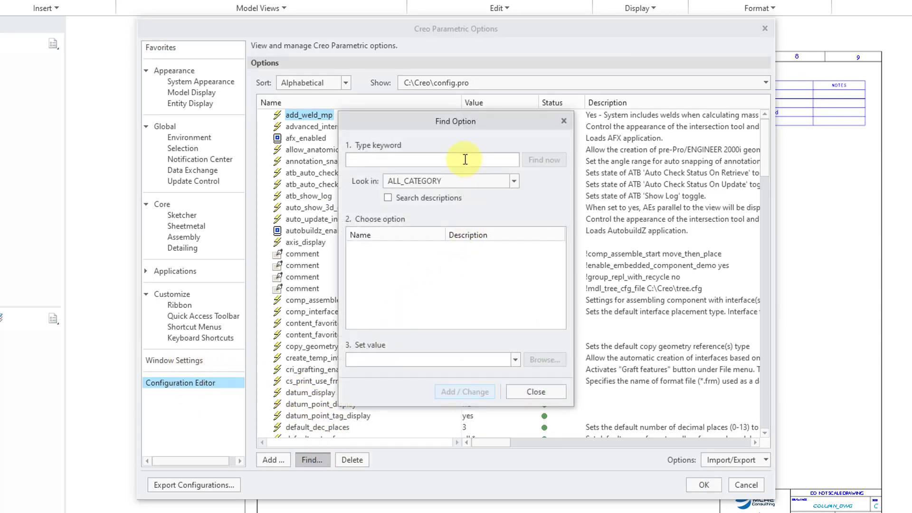
{"action": "type", "text": "thum"}
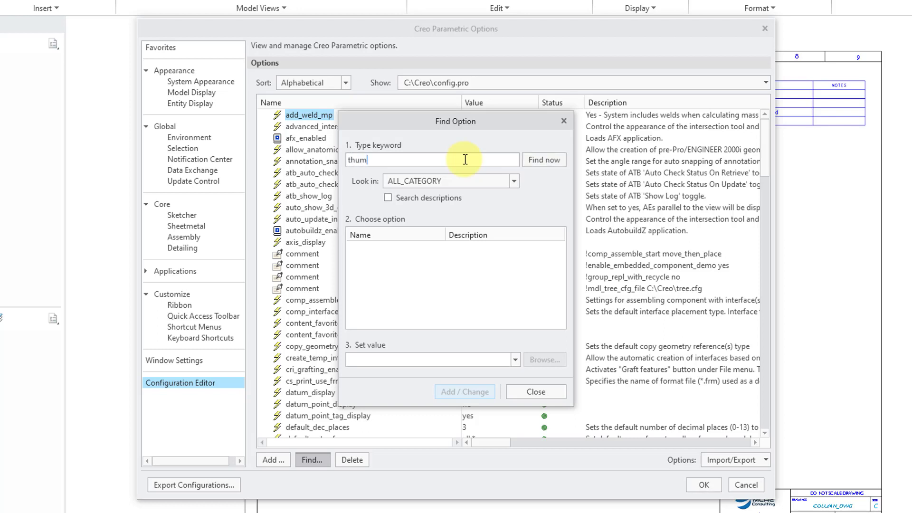
{"action": "type", "text": "bnails"}
{"action": "left_click", "coordinate": [548, 161]}
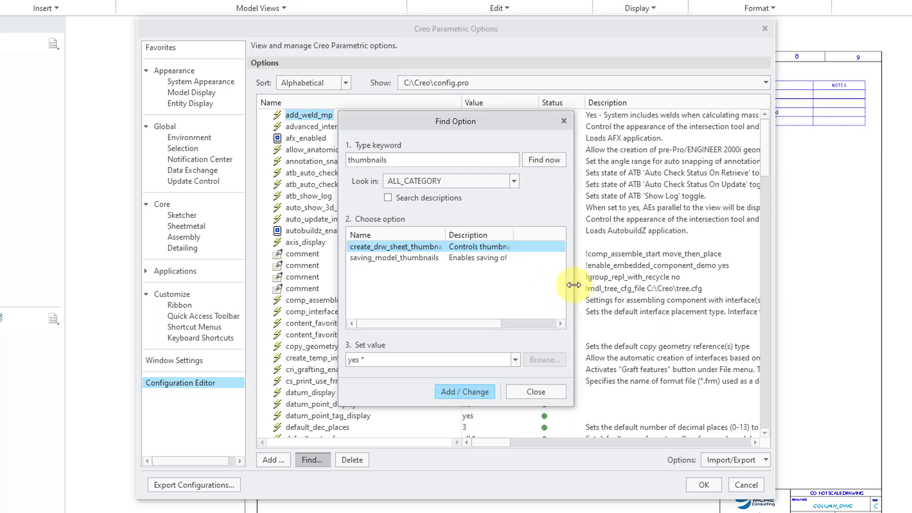
- Widen the Find Option dialog and columns, check create_drw_sheet_thumbnails values yes/on_retrieval/no, then close
{"action": "left_click_drag", "start_coordinate": [575, 286], "coordinate": [703, 288]}
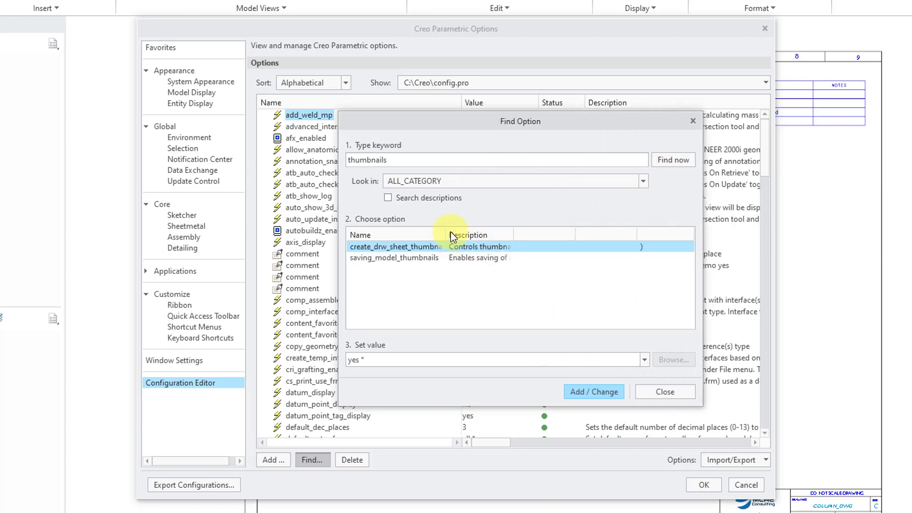
{"action": "left_click_drag", "start_coordinate": [446, 230], "coordinate": [473, 231]}
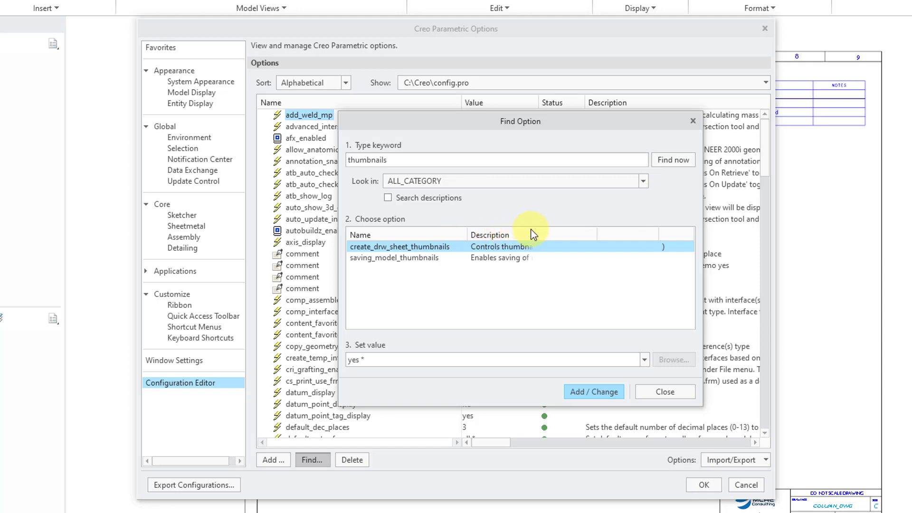
{"action": "left_click_drag", "start_coordinate": [533, 231], "coordinate": [701, 234]}
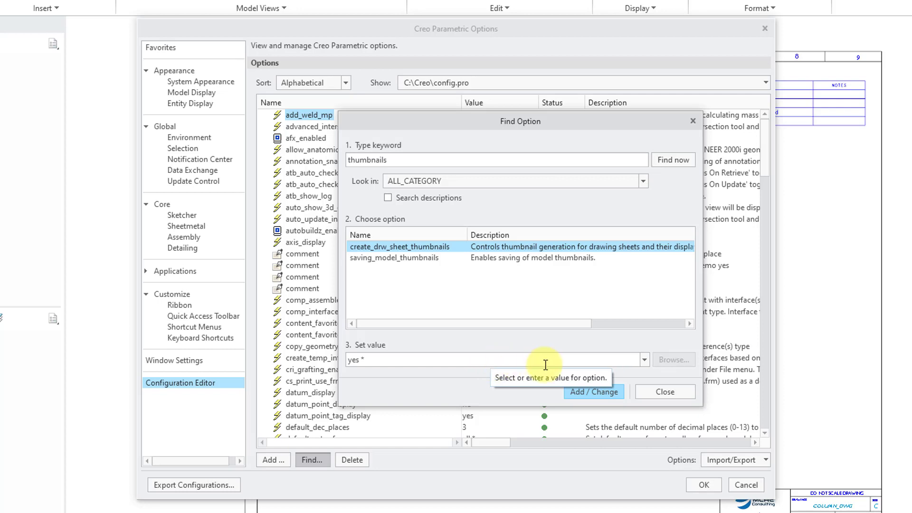
{"action": "left_click", "coordinate": [644, 360]}
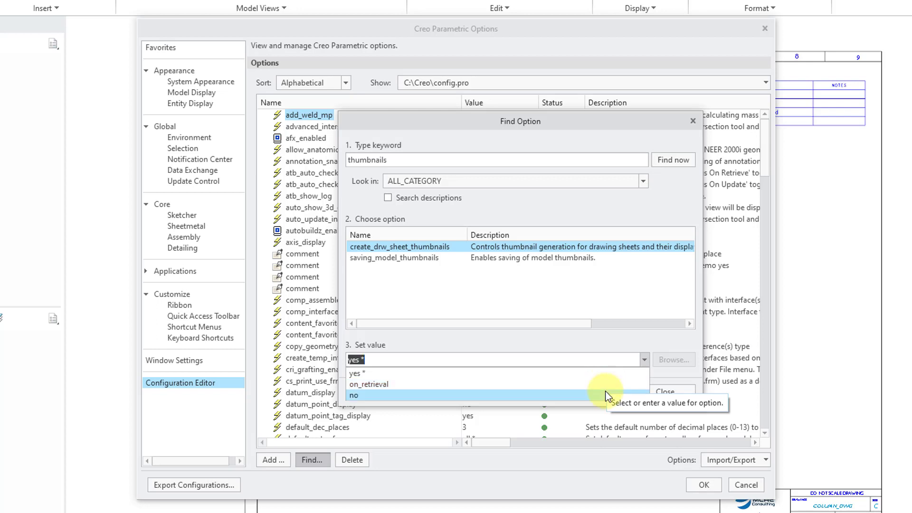
{"action": "left_click", "coordinate": [586, 337]}
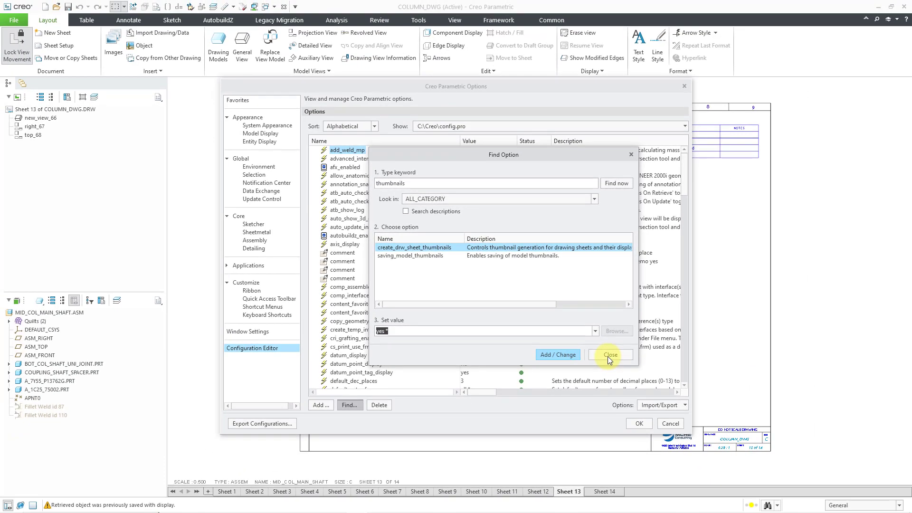
{"action": "left_click", "coordinate": [628, 370]}
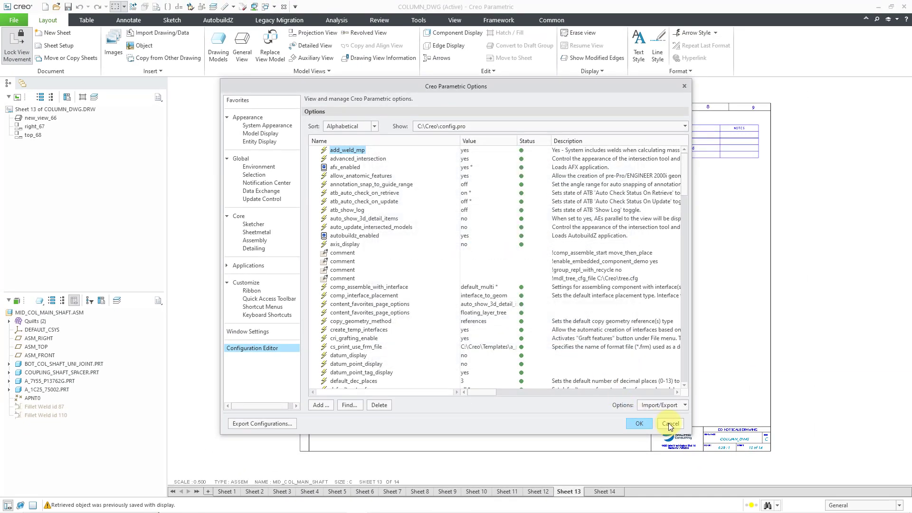
- Cancel the Options dialog and switch back to the 297-M-CS.ASM window
{"action": "left_click", "coordinate": [669, 425]}
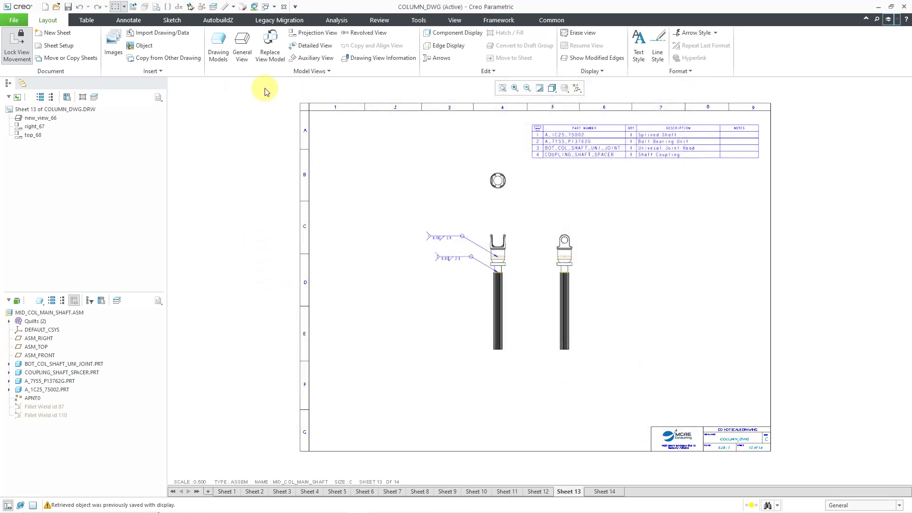
{"action": "left_click", "coordinate": [274, 7]}
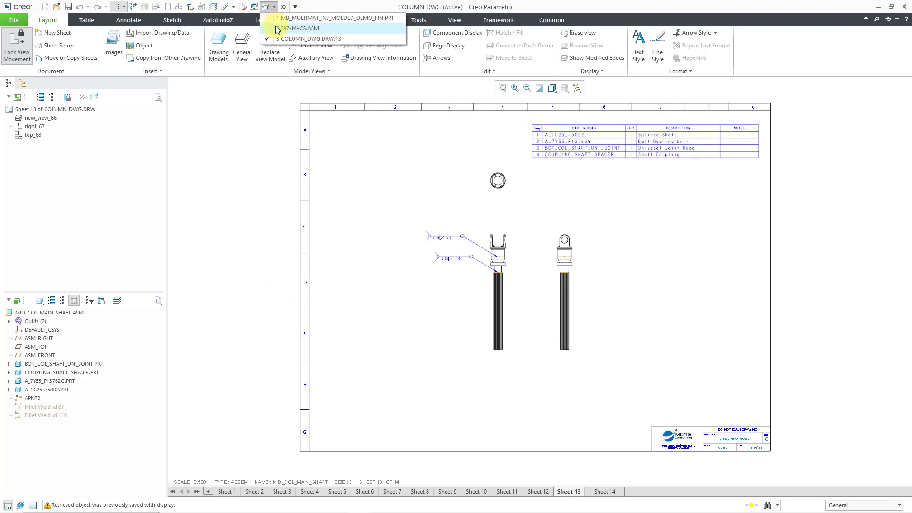
{"action": "left_click", "coordinate": [280, 28]}
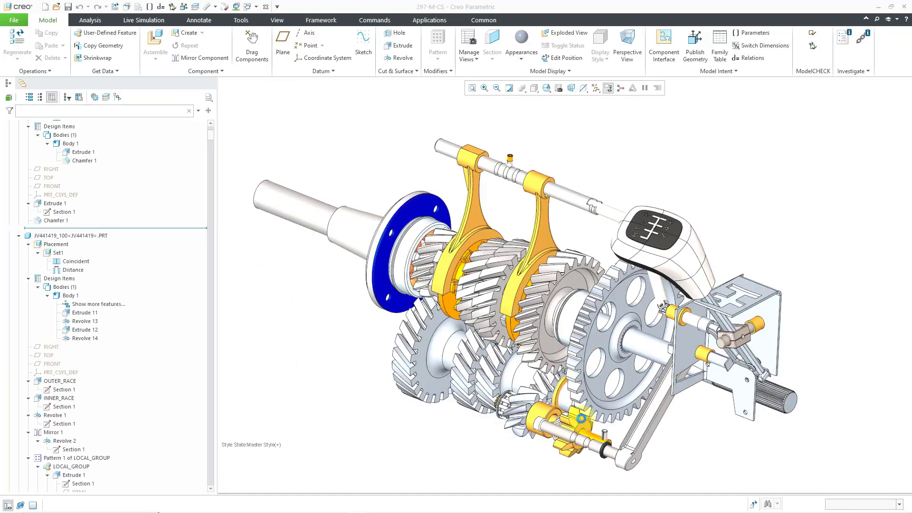
- Select the G-297-12 gear in the assembly and open it in its own window
{"action": "scroll", "coordinate": [601, 387], "scroll_direction": "up", "scroll_amount": 5}
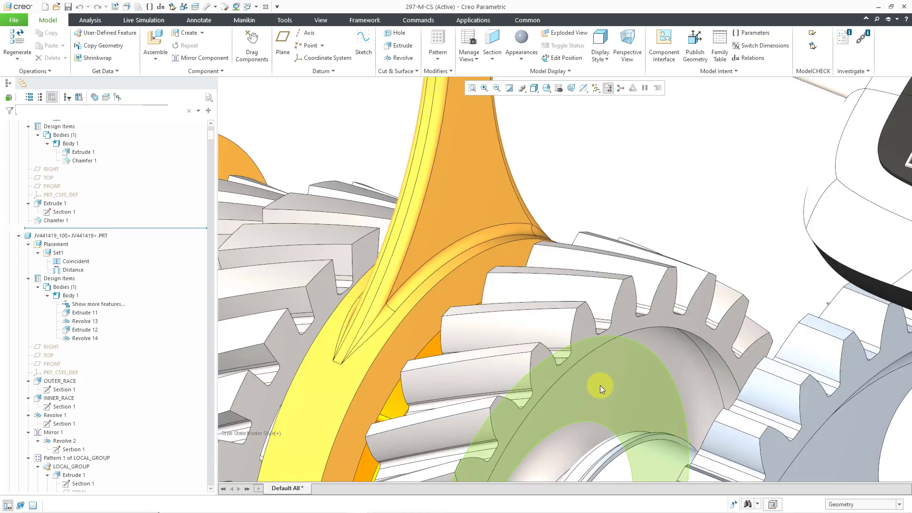
{"action": "left_click", "coordinate": [601, 375]}
{"action": "left_click", "coordinate": [617, 329]}
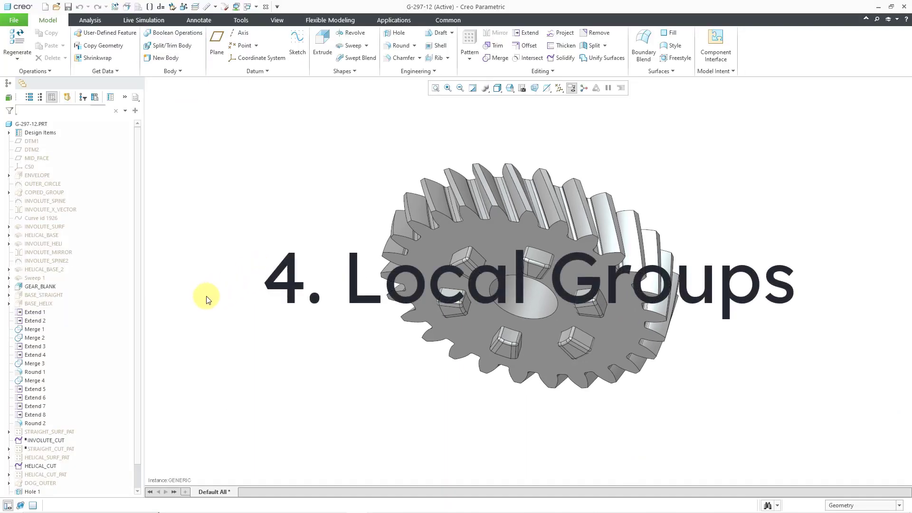
- Group features Extend 1 through Extend 8 into LOCAL_GROUP, then clear the selection
{"action": "left_click", "coordinate": [35, 312]}
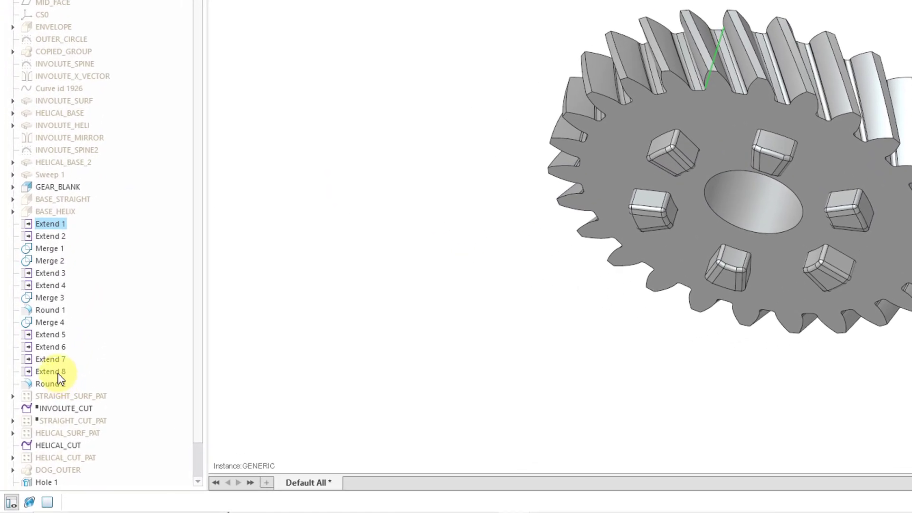
{"action": "left_click", "coordinate": [58, 373], "text": "shift"}
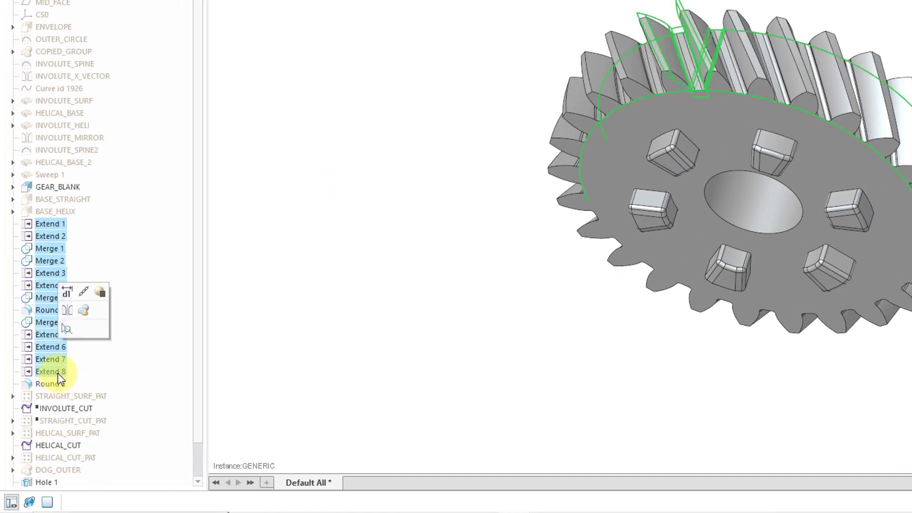
{"action": "left_click", "coordinate": [85, 313]}
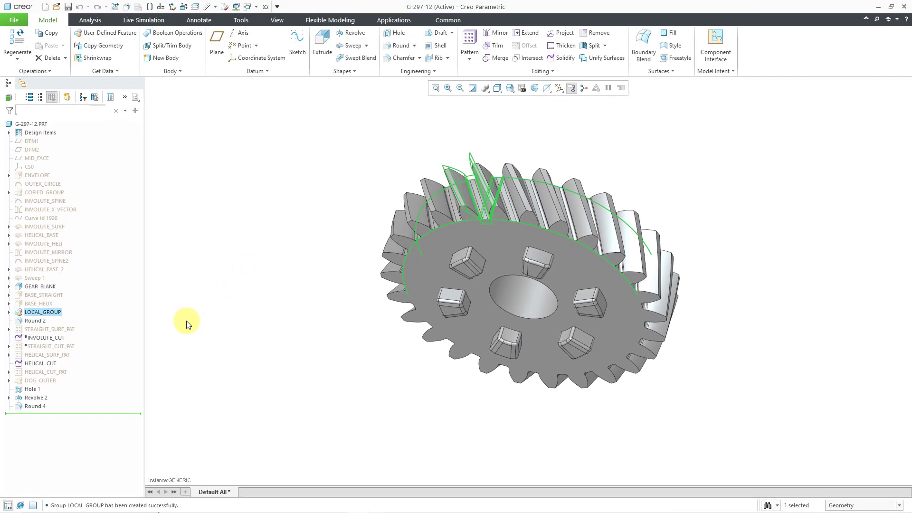
{"action": "left_click", "coordinate": [194, 347]}
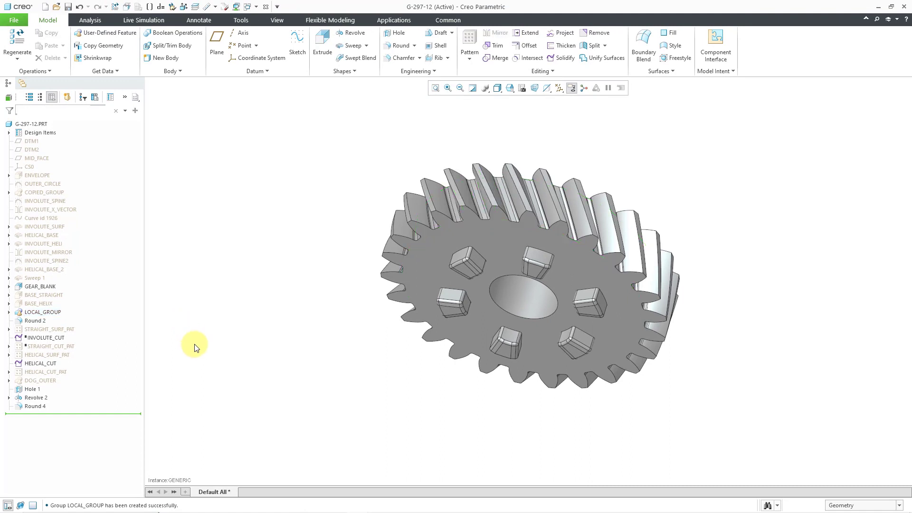